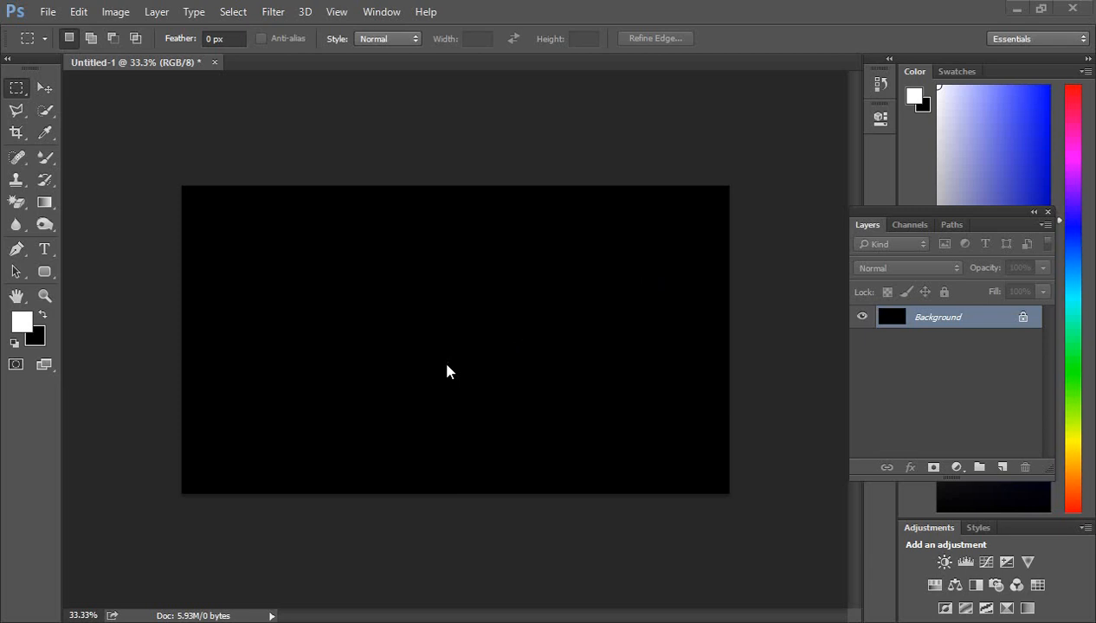
Place the green arrow picture named images from the Desktop as a linked object on the black canvas.
click(48, 13)
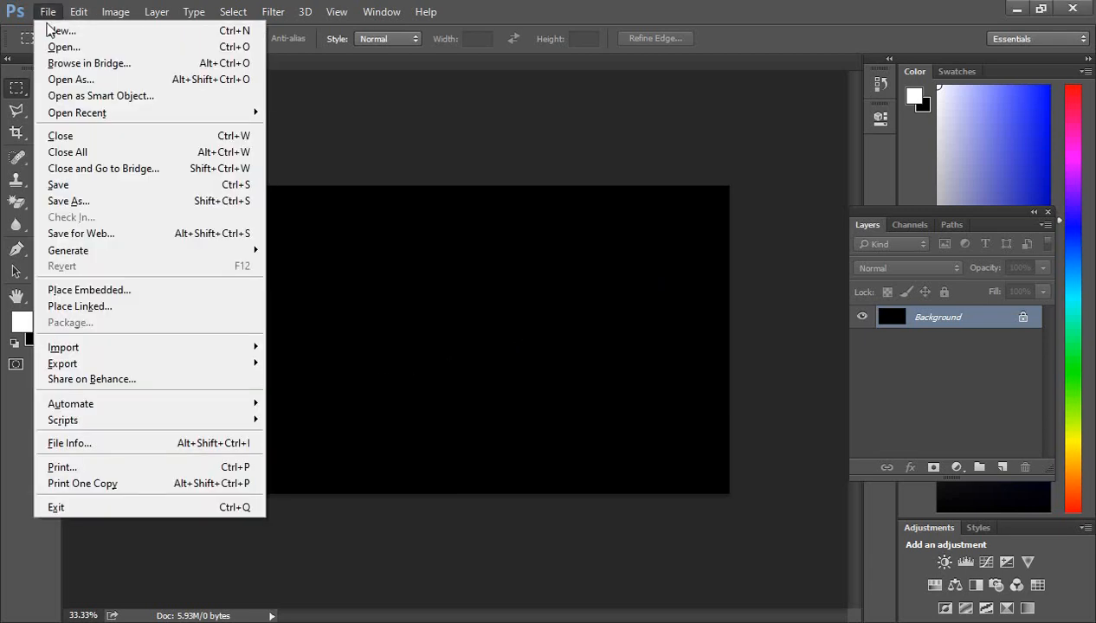
click(93, 307)
scroll(183, 329, down, 3)
click(195, 244)
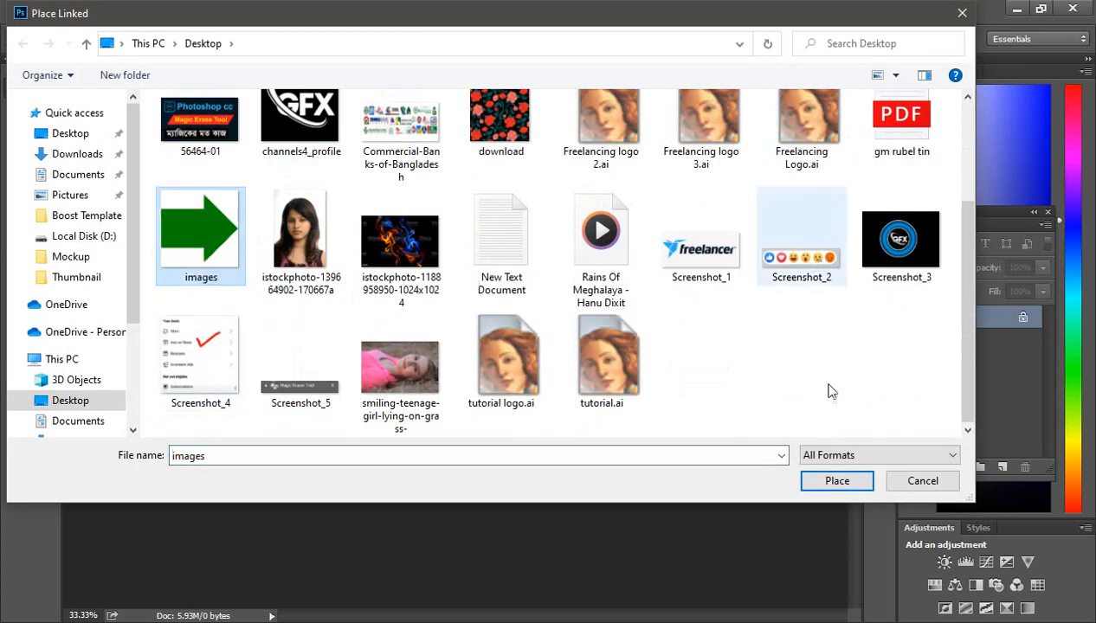
click(827, 485)
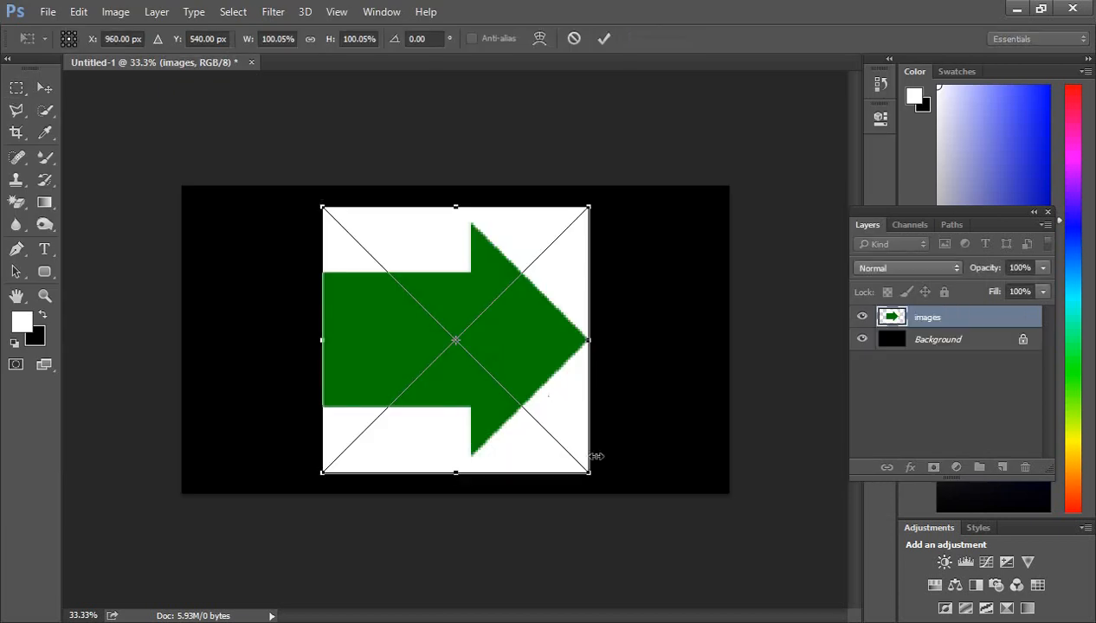
Scale the placed arrow picture down to about 85.65% around its centre and commit the placement.
drag(593, 477, 570, 453)
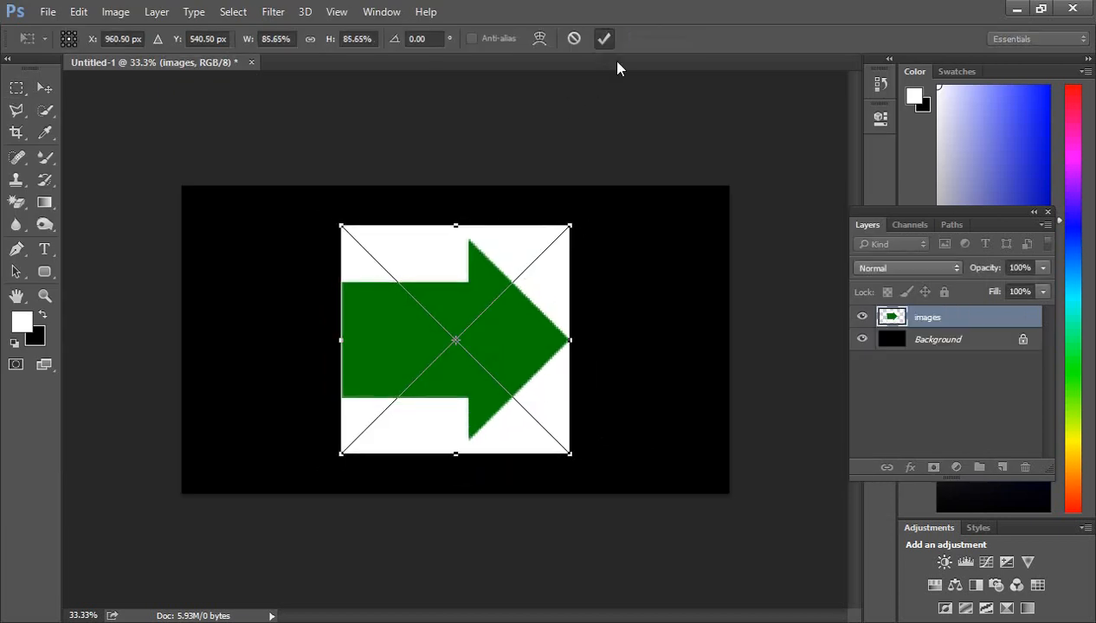
key(Return)
scroll(465, 374, up, 1)
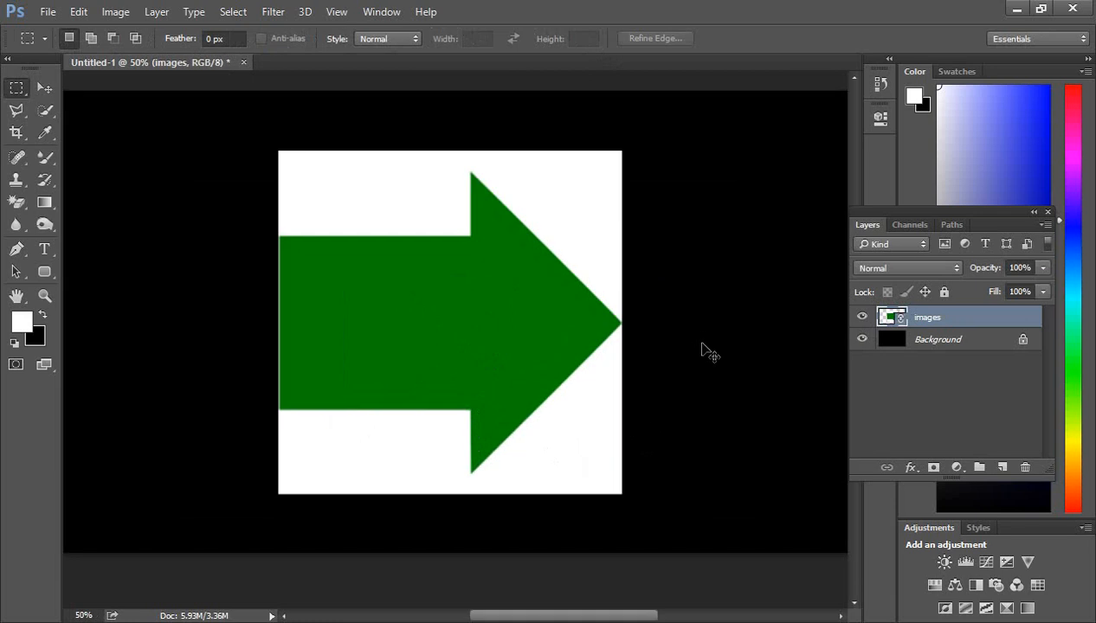
scroll(702, 344, down, 1)
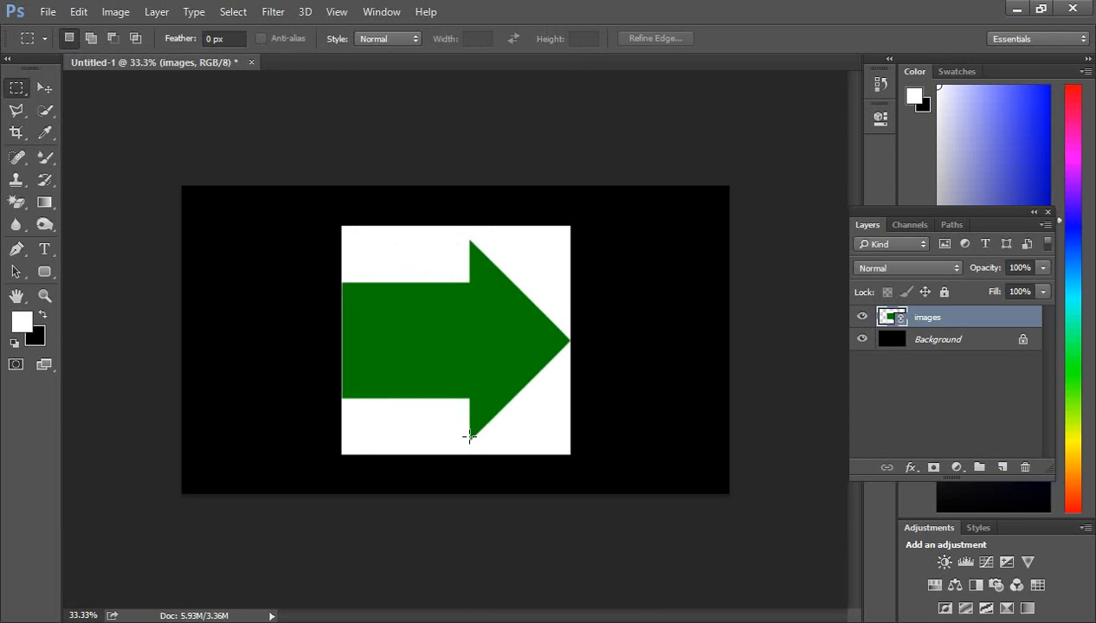
Choose the Magic Eraser tool, apply it to the placed arrow picture and accept rasterizing the smart object.
click(16, 202)
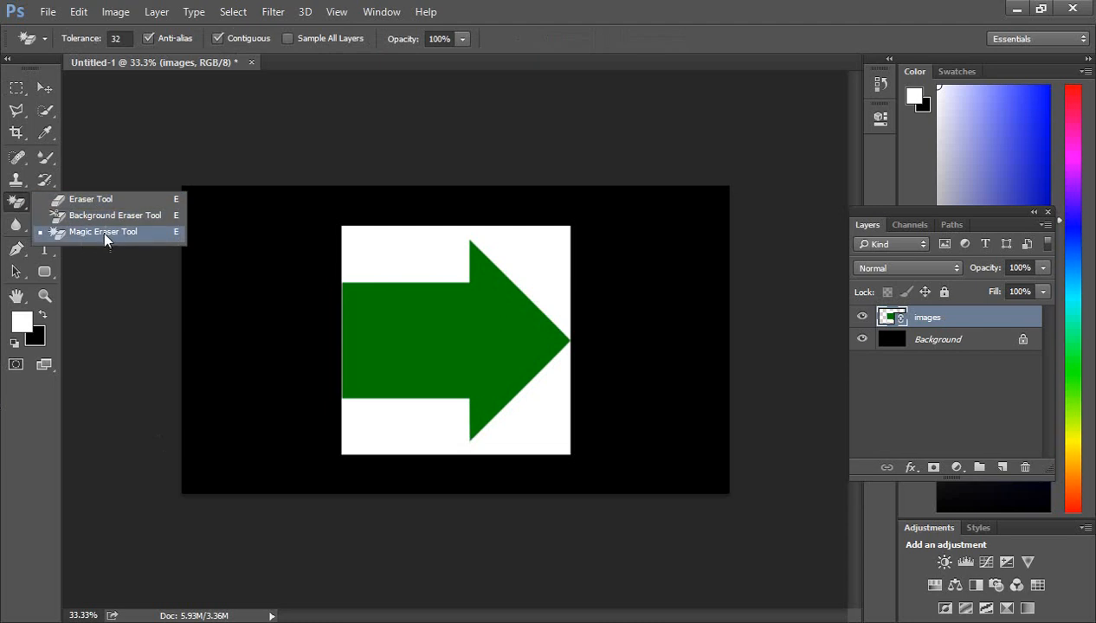
click(103, 231)
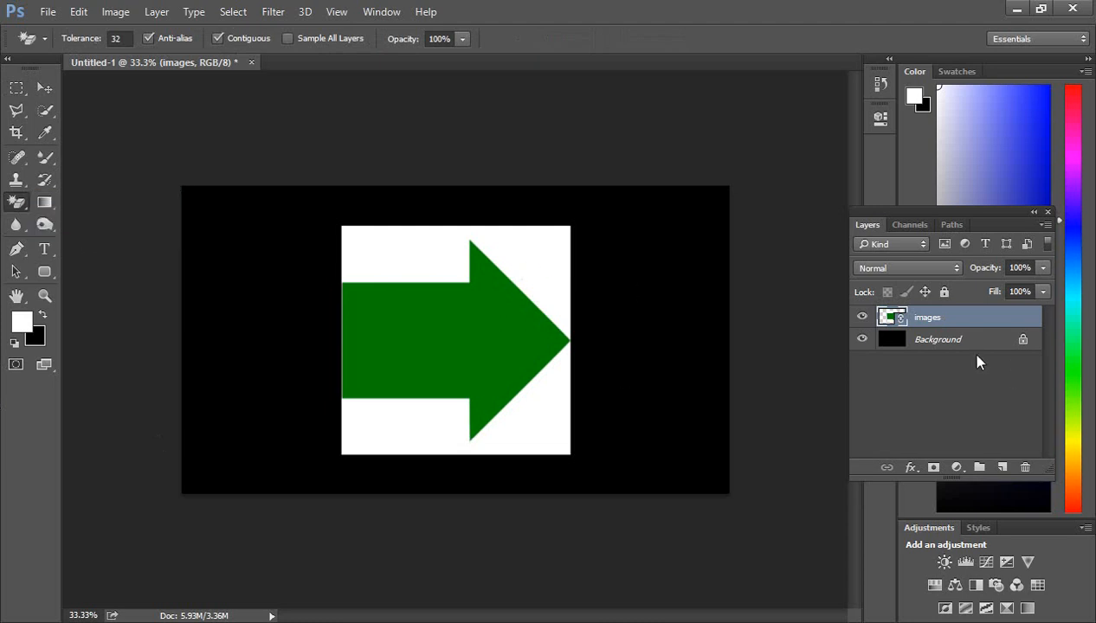
click(510, 256)
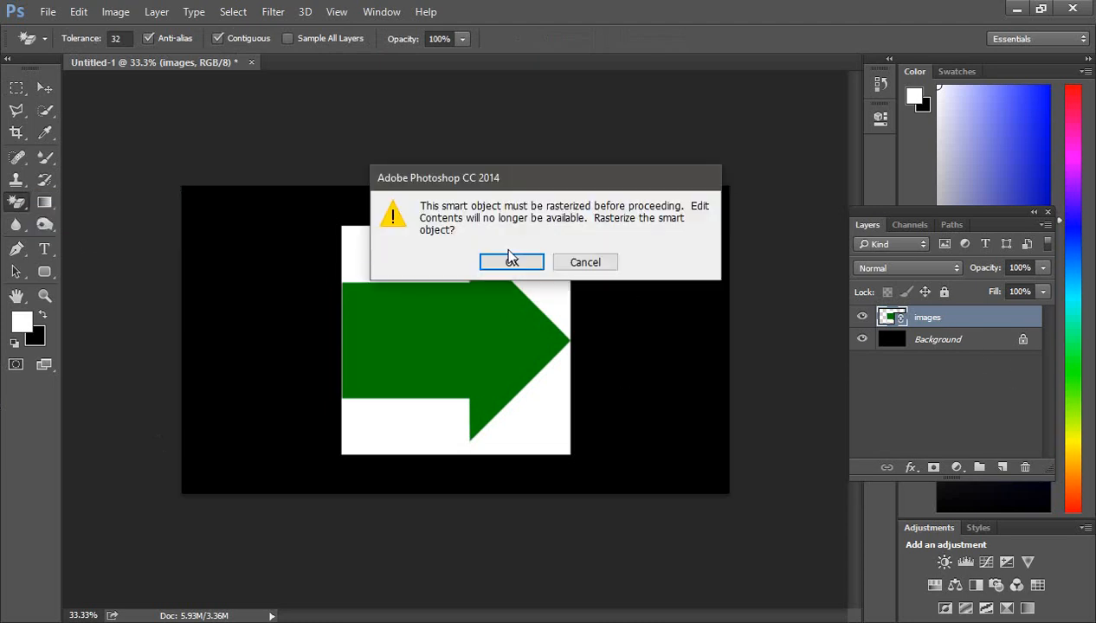
drag(554, 182, 585, 143)
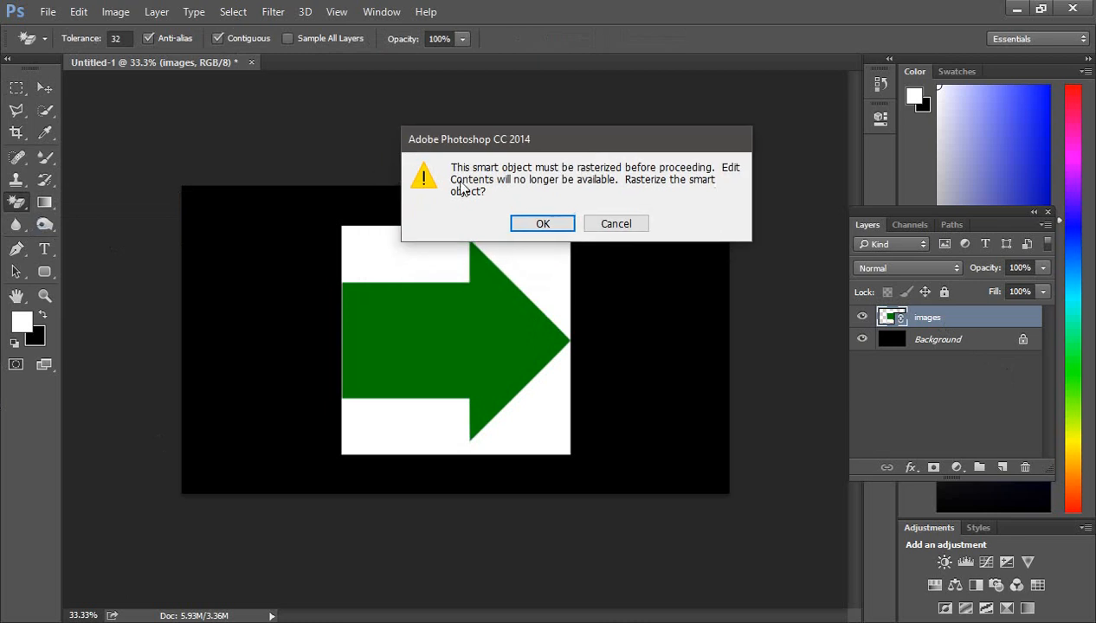
click(524, 227)
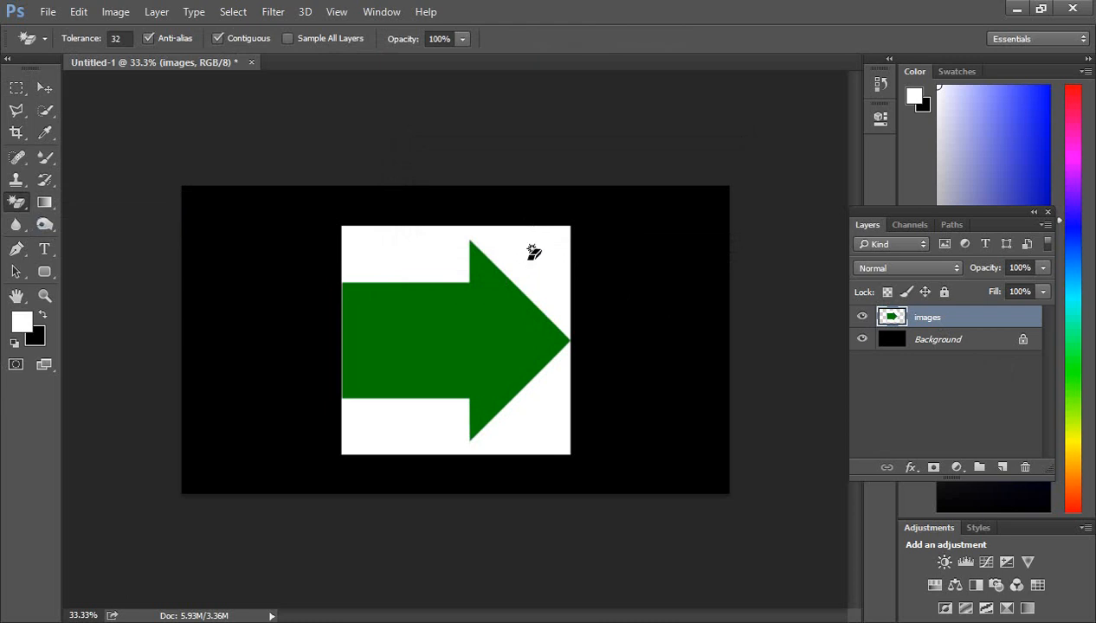
Try the Magic Eraser on the white areas above and below the arrow, and undo both erasures.
click(530, 253)
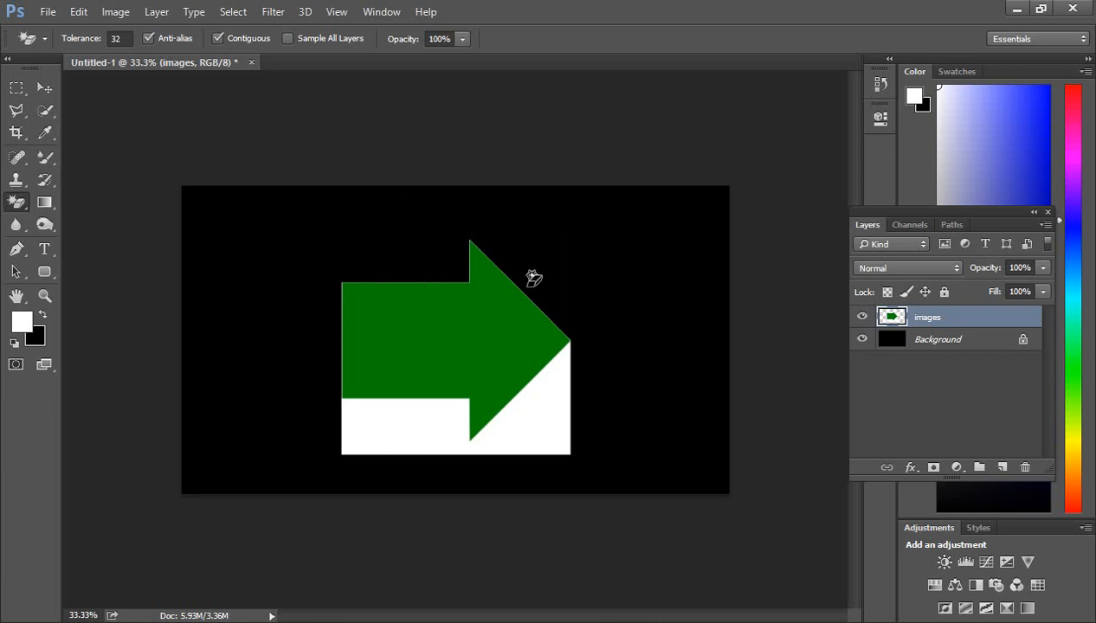
click(537, 425)
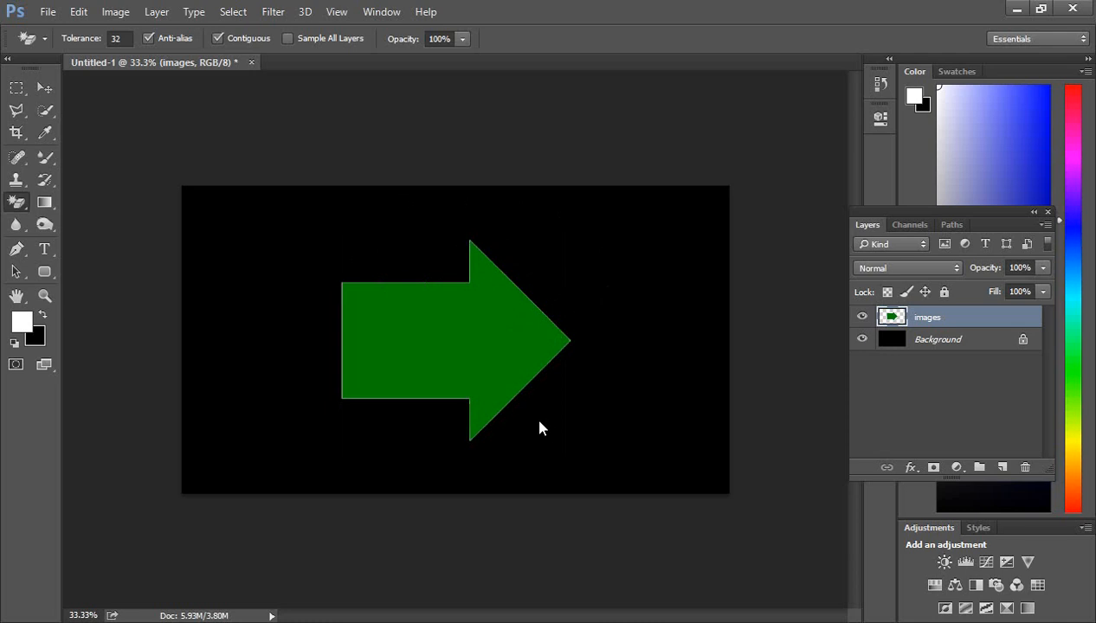
key(ctrl+z)
key(ctrl+z)
key(ctrl+alt+z)
key(ctrl+alt+z)
Remove the white background above and below the green arrow with the Magic Eraser at tolerance 32.
click(471, 354)
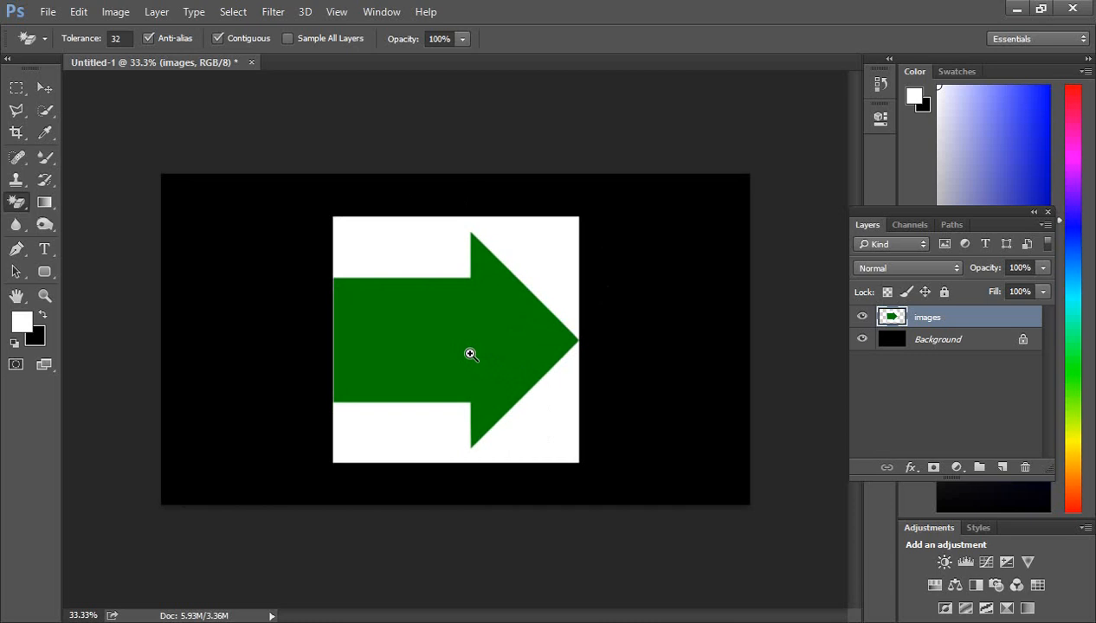
click(470, 354)
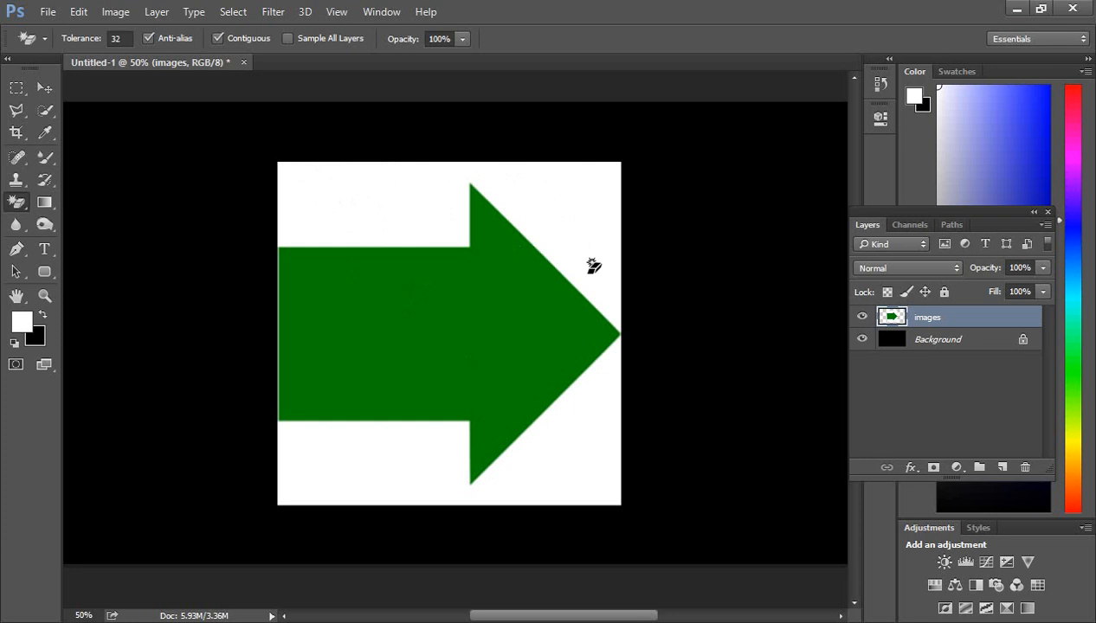
scroll(594, 255, down, 1)
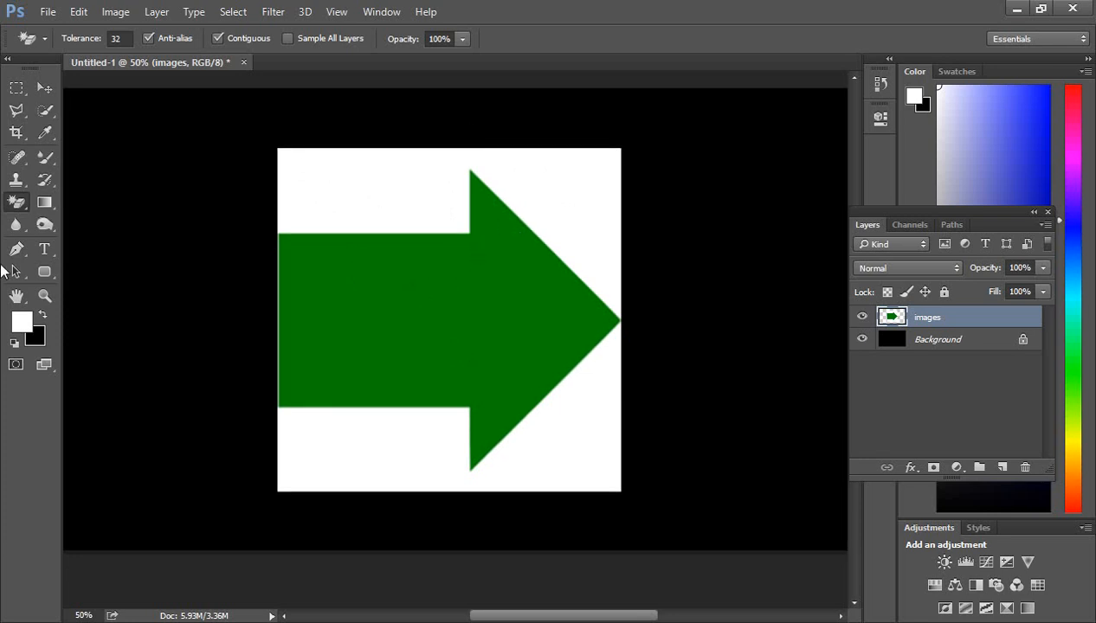
right_click(13, 212)
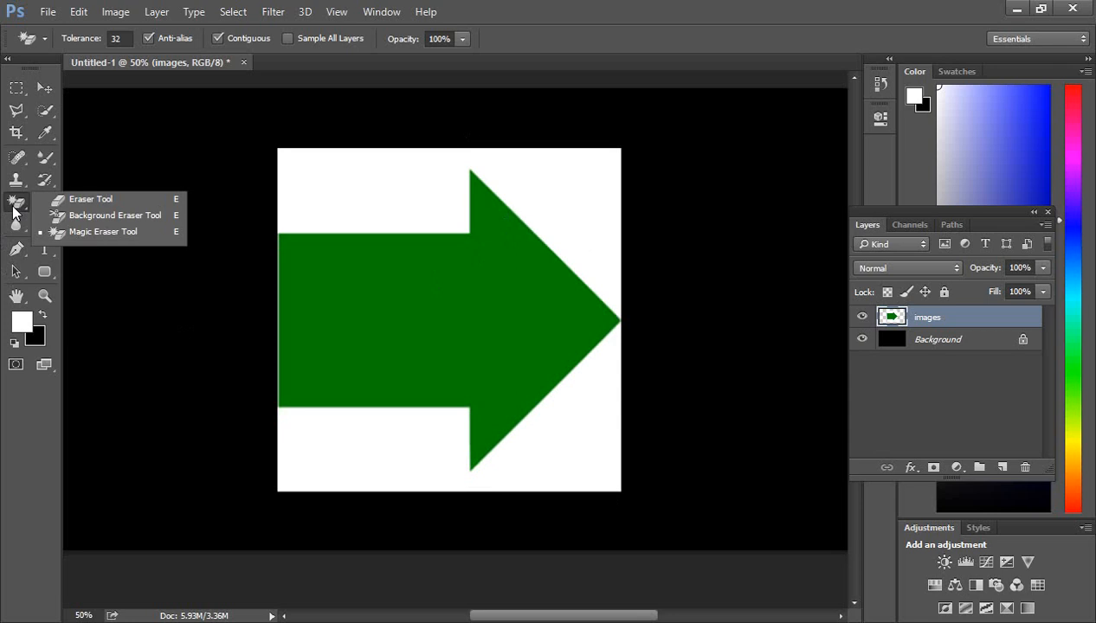
click(107, 230)
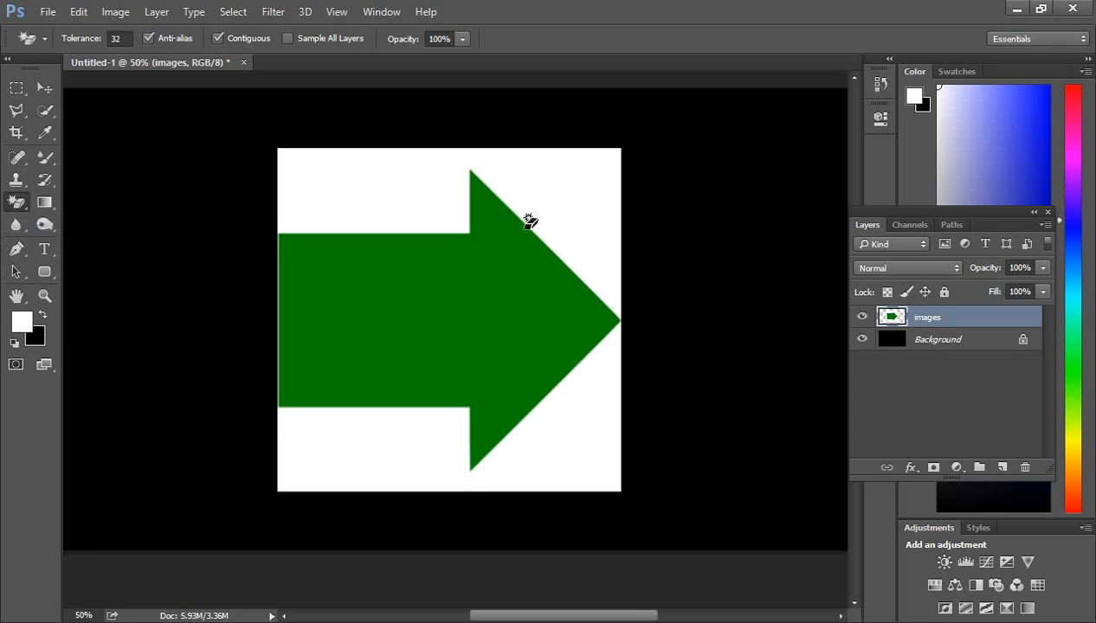
click(595, 196)
click(599, 452)
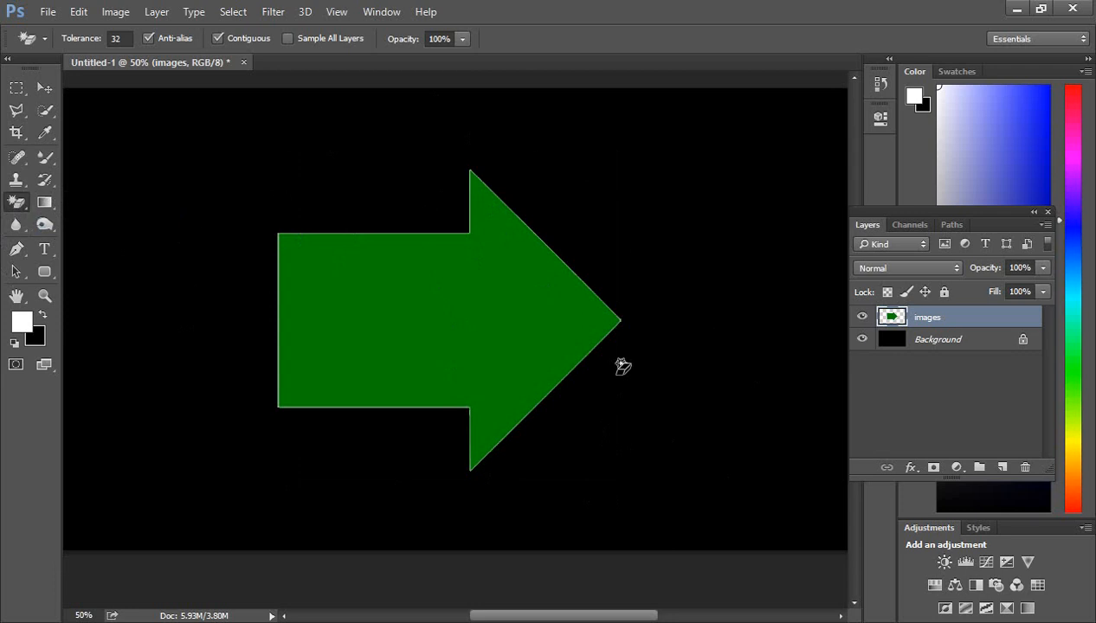
Resize the cut-out arrow around its centre to about 60.65% width and 48.94% height, and commit the transform.
key(ctrl+minus)
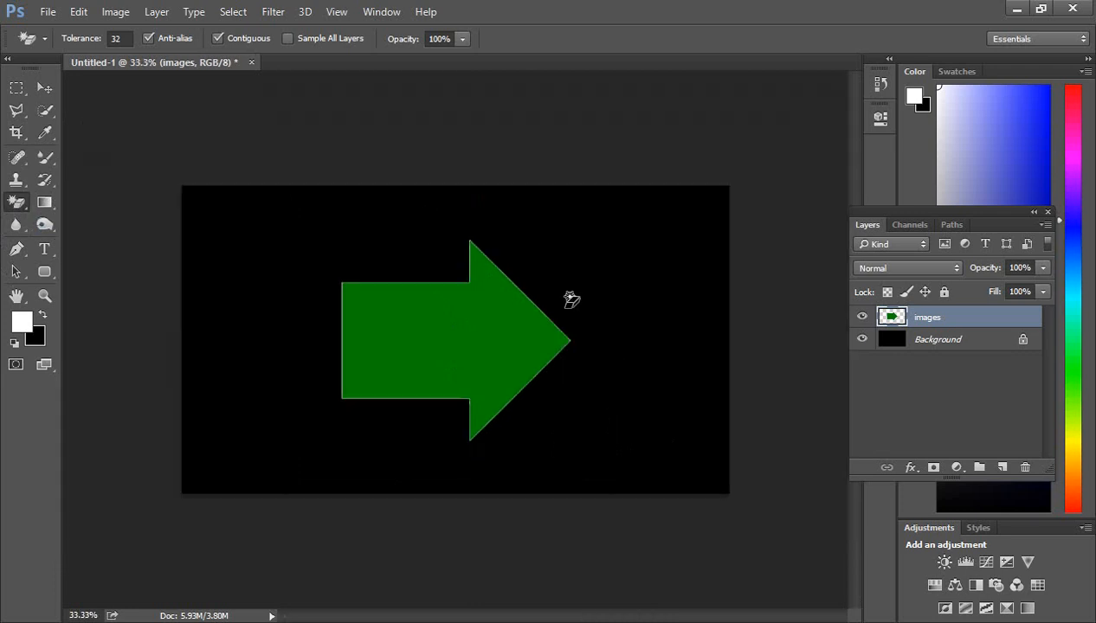
click(44, 88)
drag(569, 441, 551, 424)
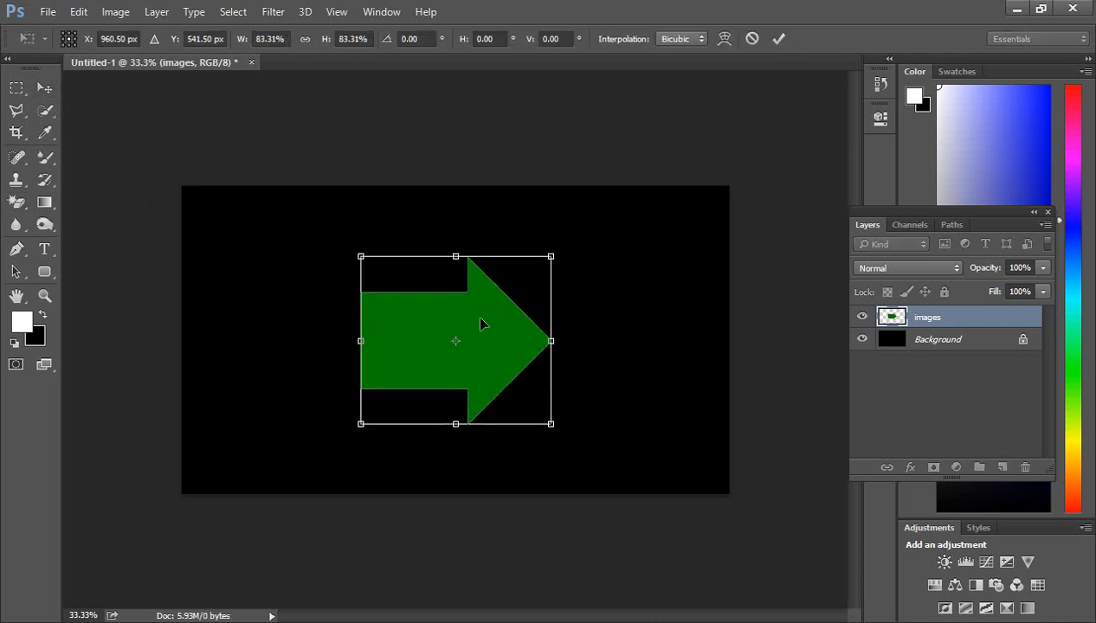
drag(456, 253, 456, 272)
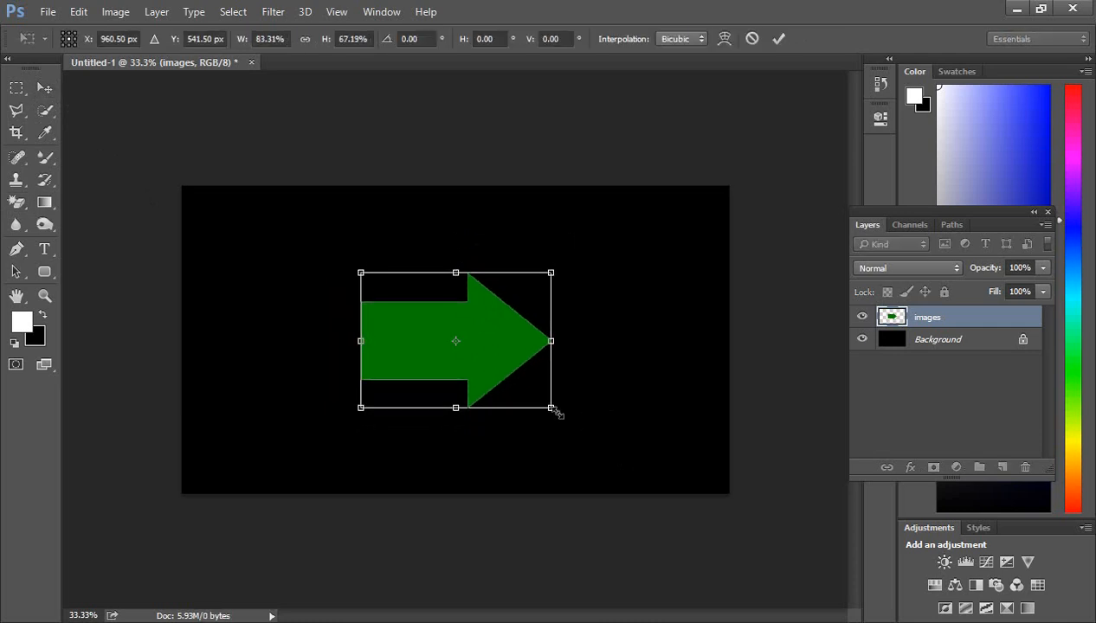
drag(555, 410, 524, 389)
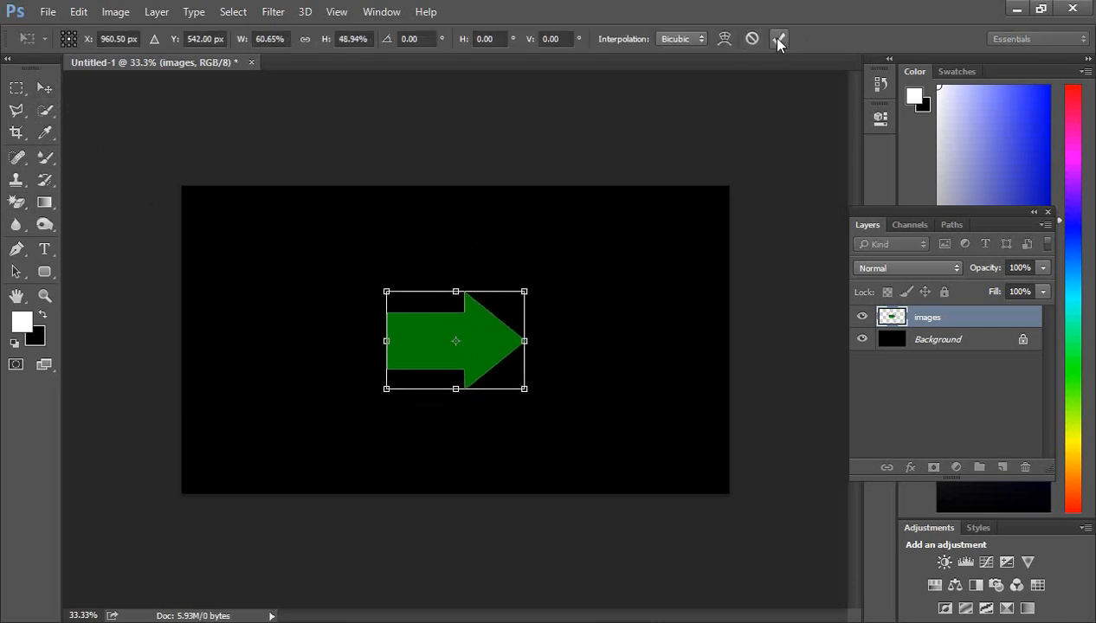
click(778, 43)
Select the whole green arrow with the Magic Wand tool at tolerance 60.
scroll(424, 359, up, 1)
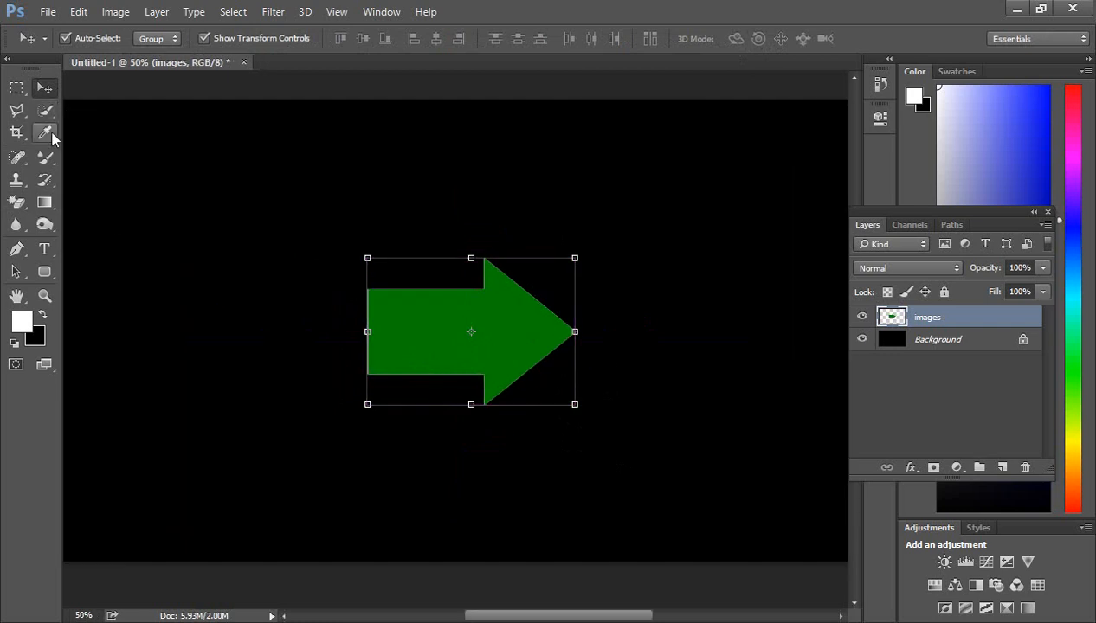
click(45, 110)
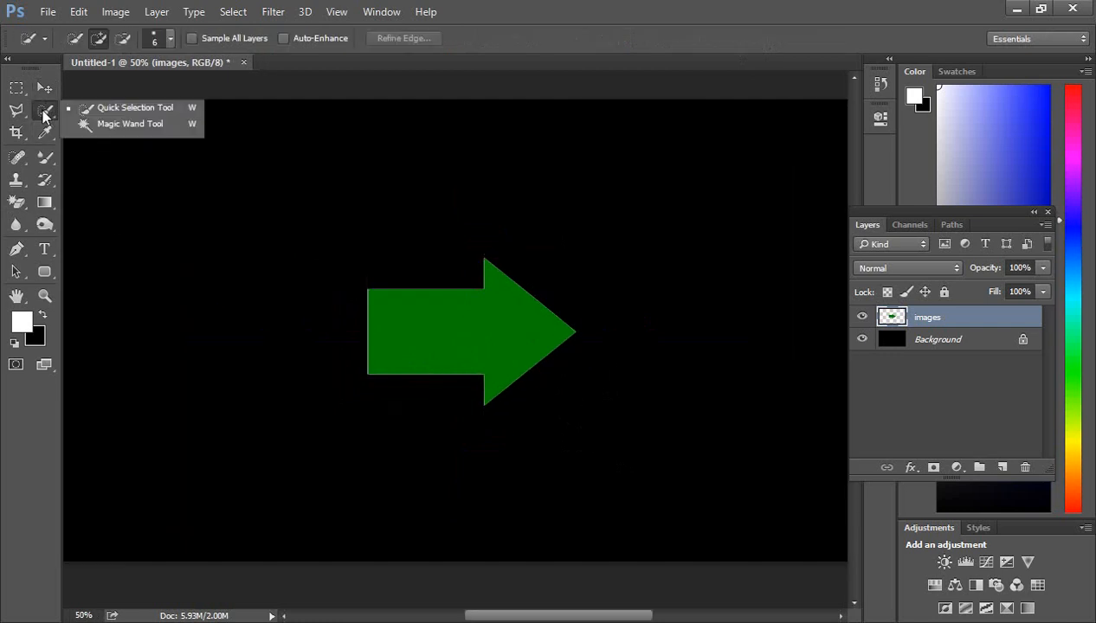
click(132, 127)
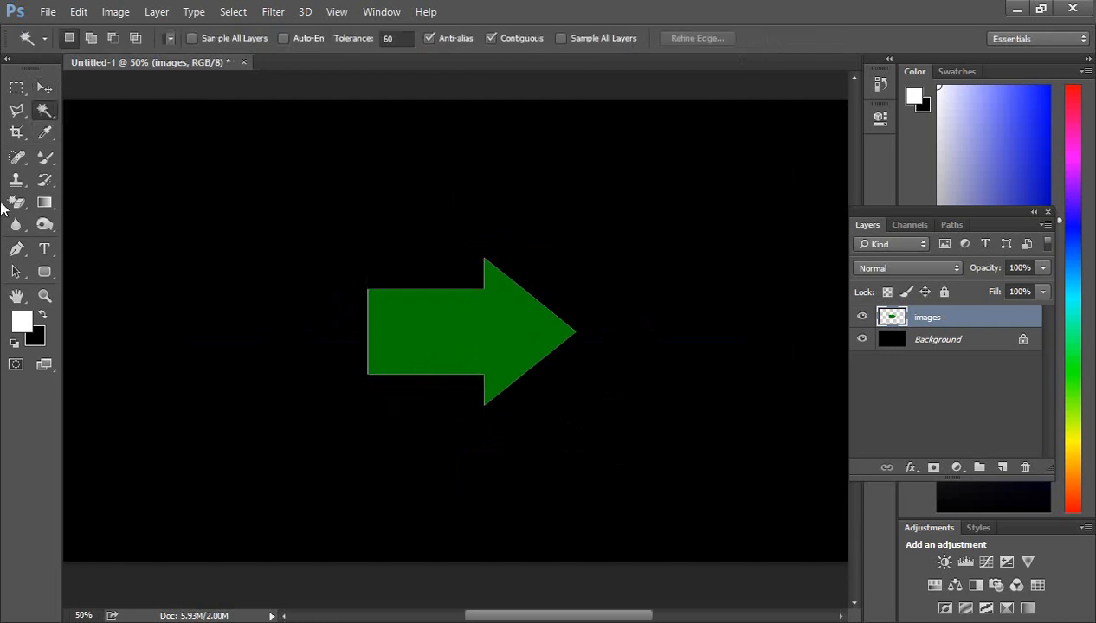
click(461, 347)
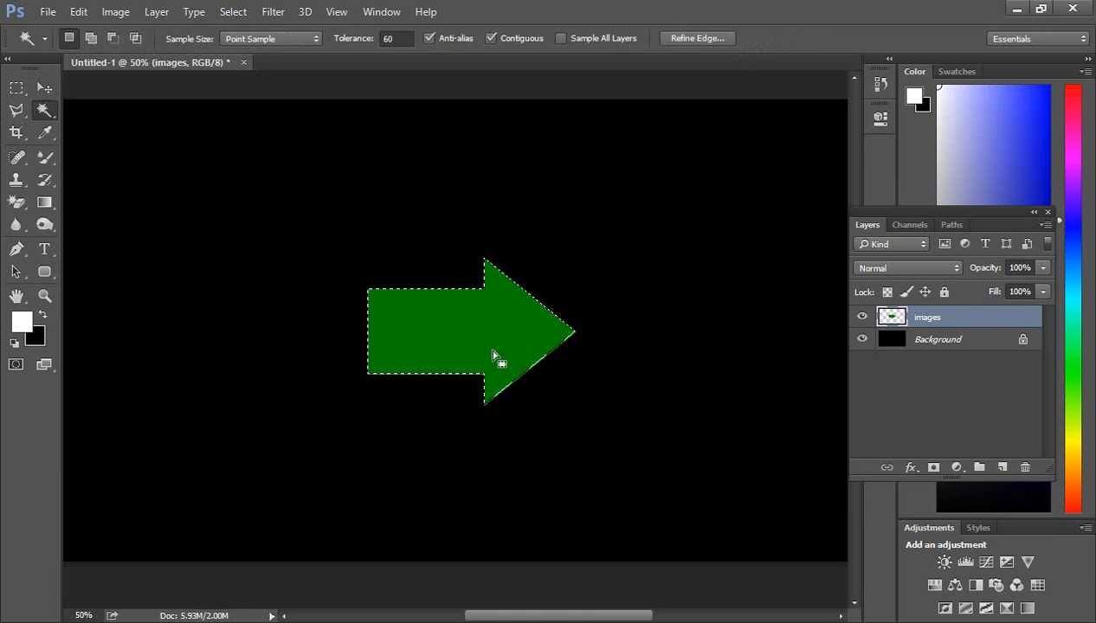
Set the background colour to red ff0000 and fill the selected arrow with it.
click(36, 338)
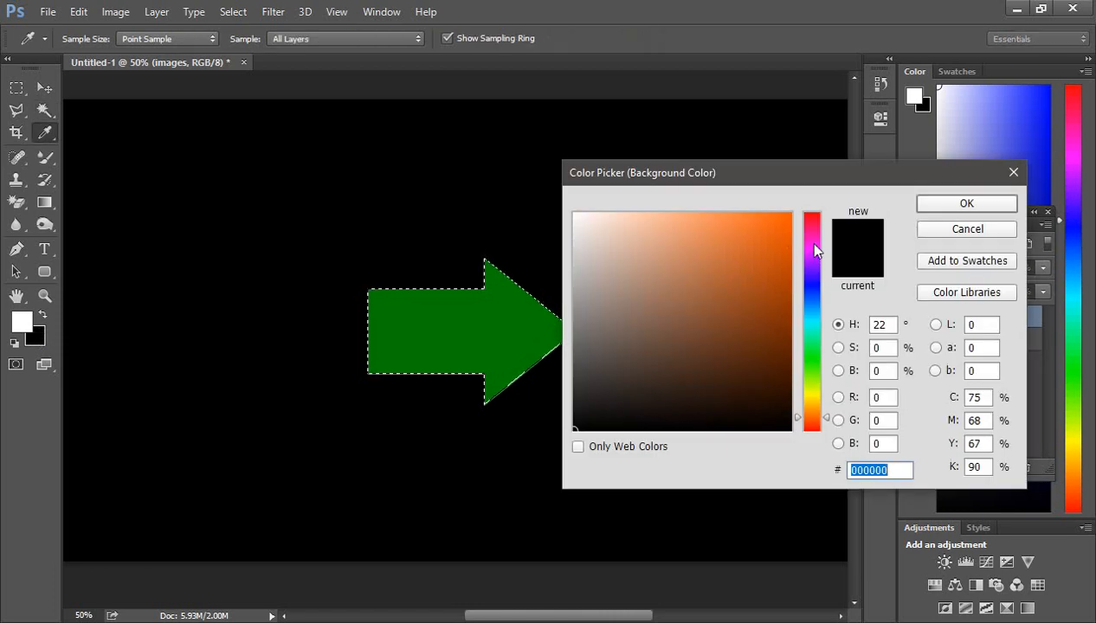
drag(814, 248, 792, 208)
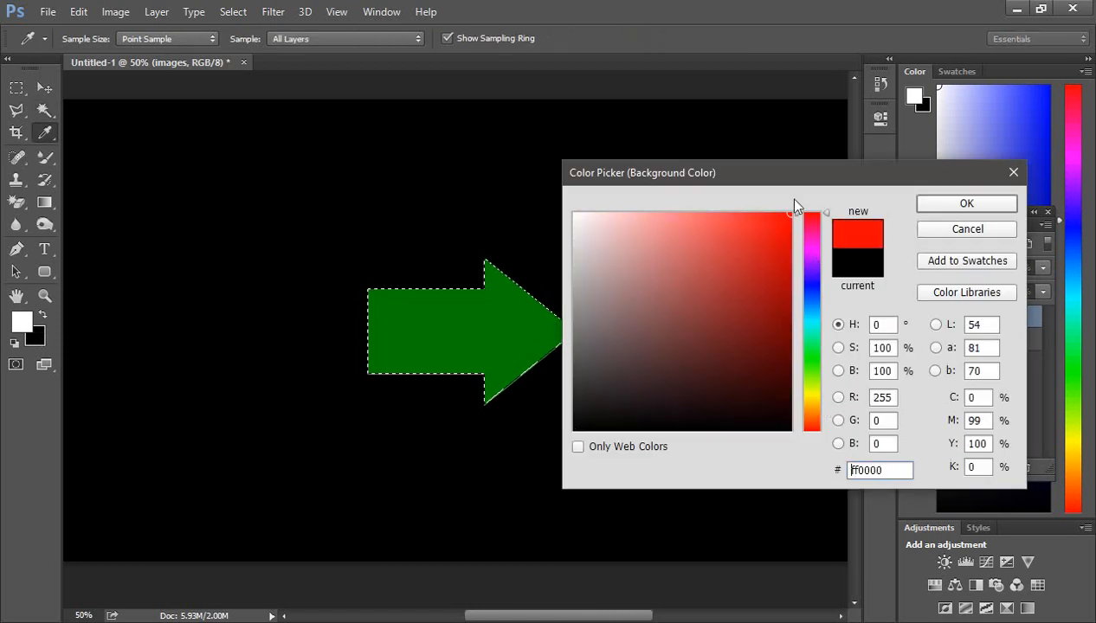
click(935, 206)
key(w)
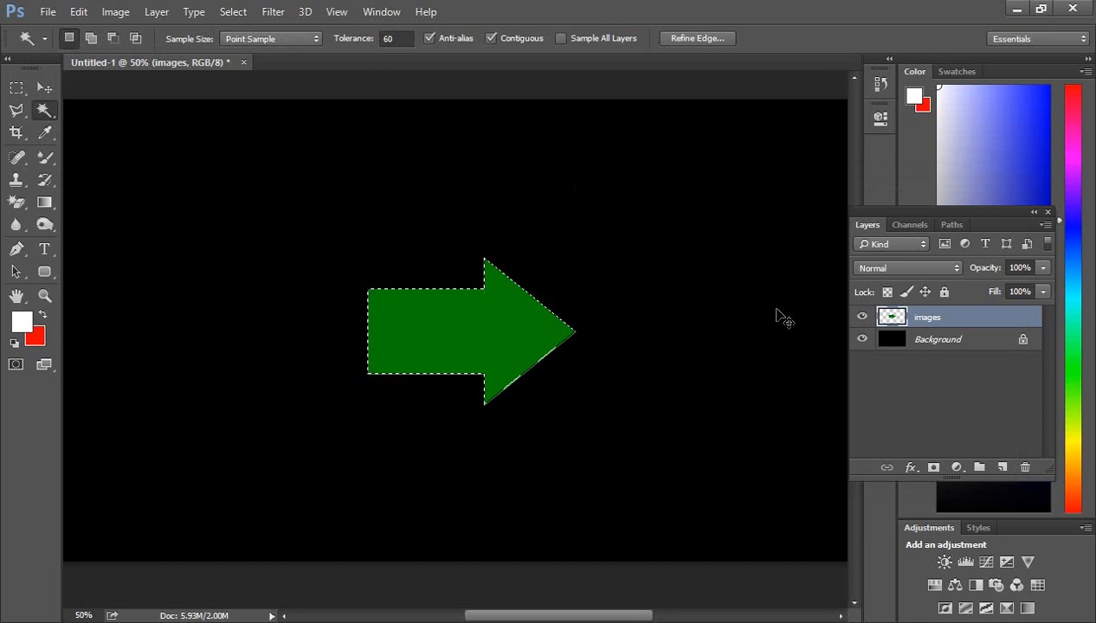
key(ctrl+BackSpace)
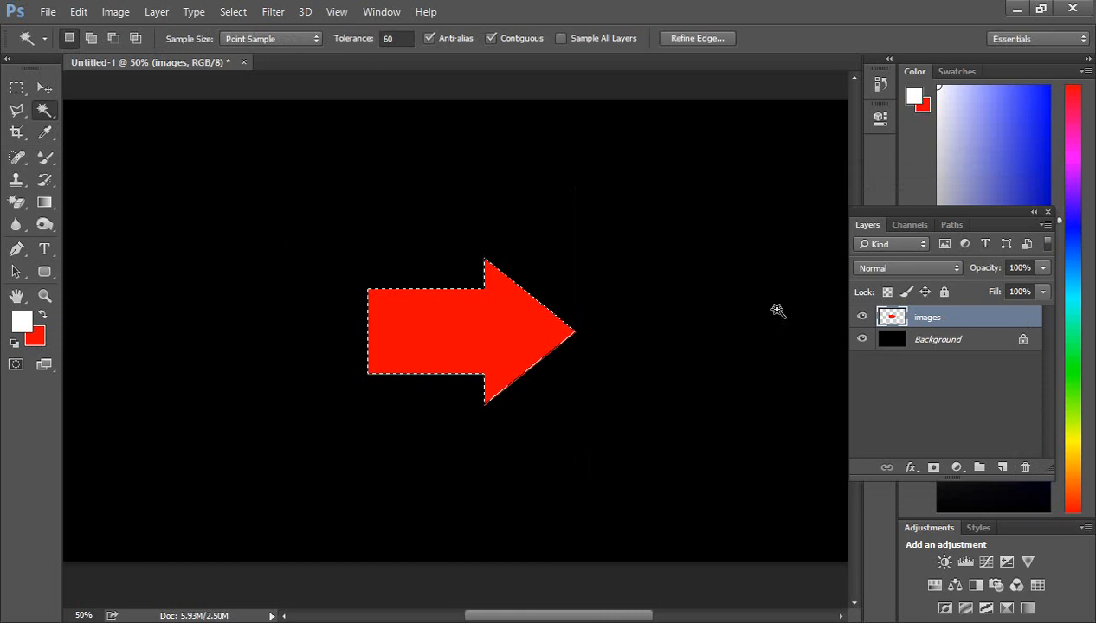
Return to the Magic Eraser tool and clear the selection around the red arrow.
click(41, 112)
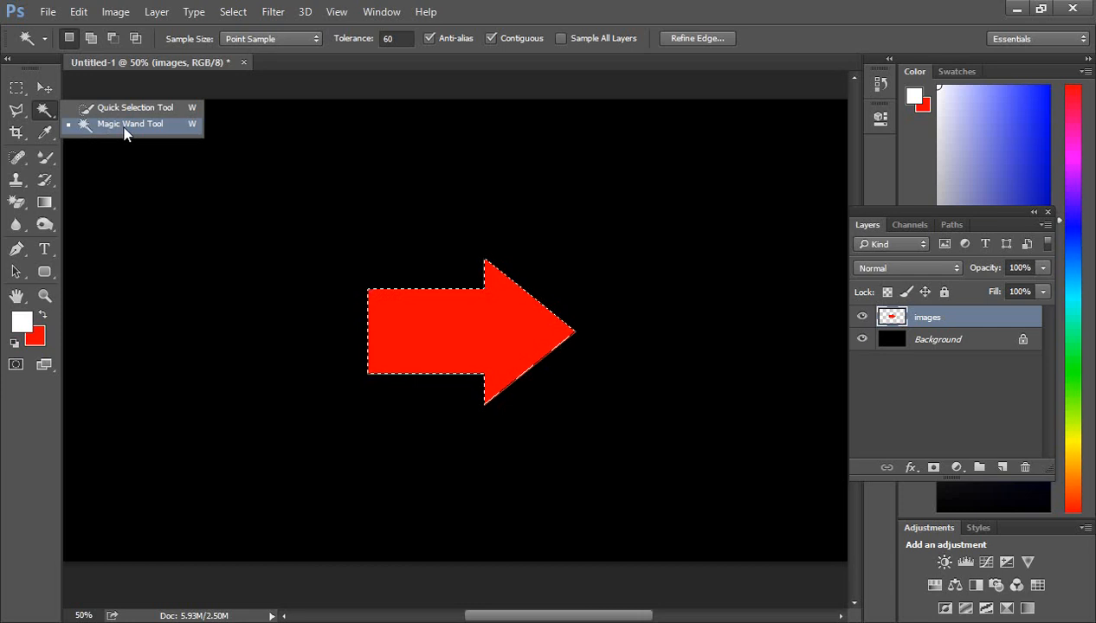
click(16, 87)
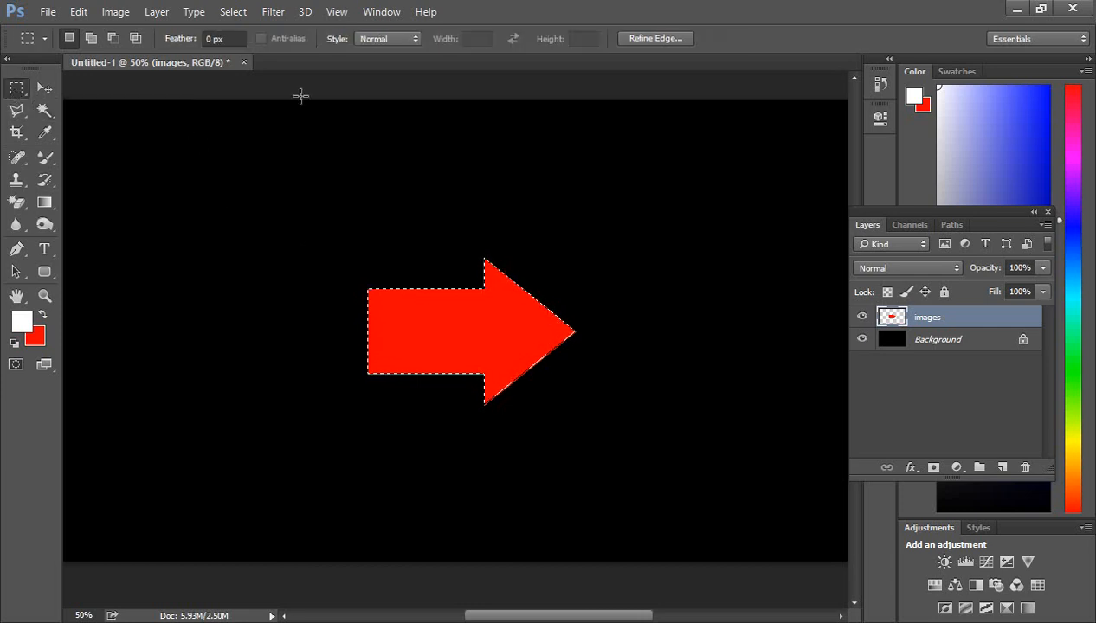
scroll(457, 335, down, 2)
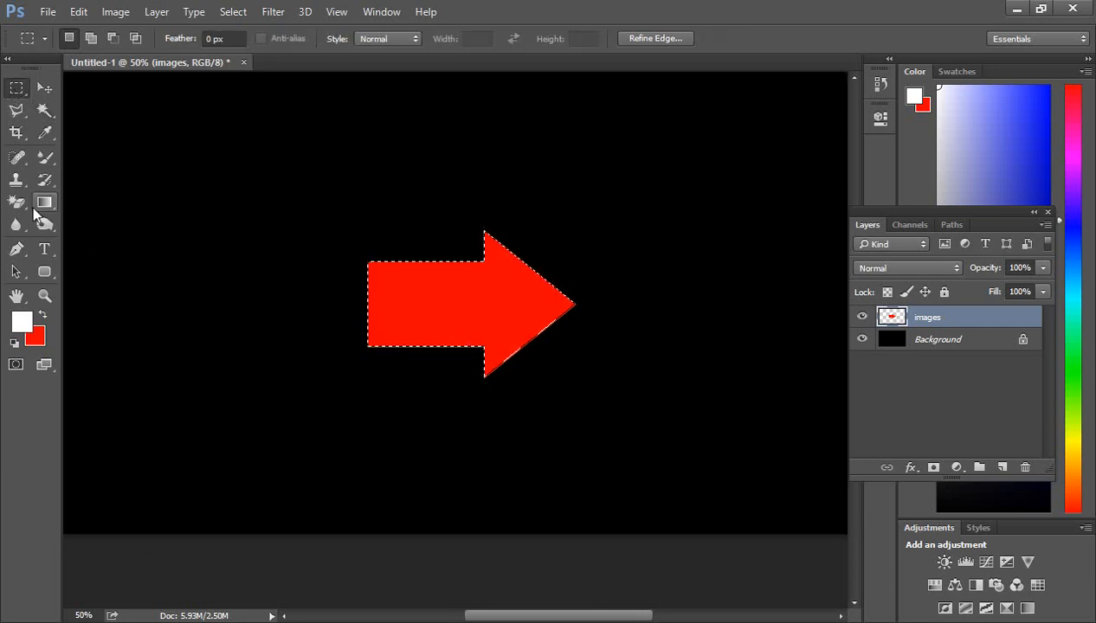
drag(26, 204, 114, 227)
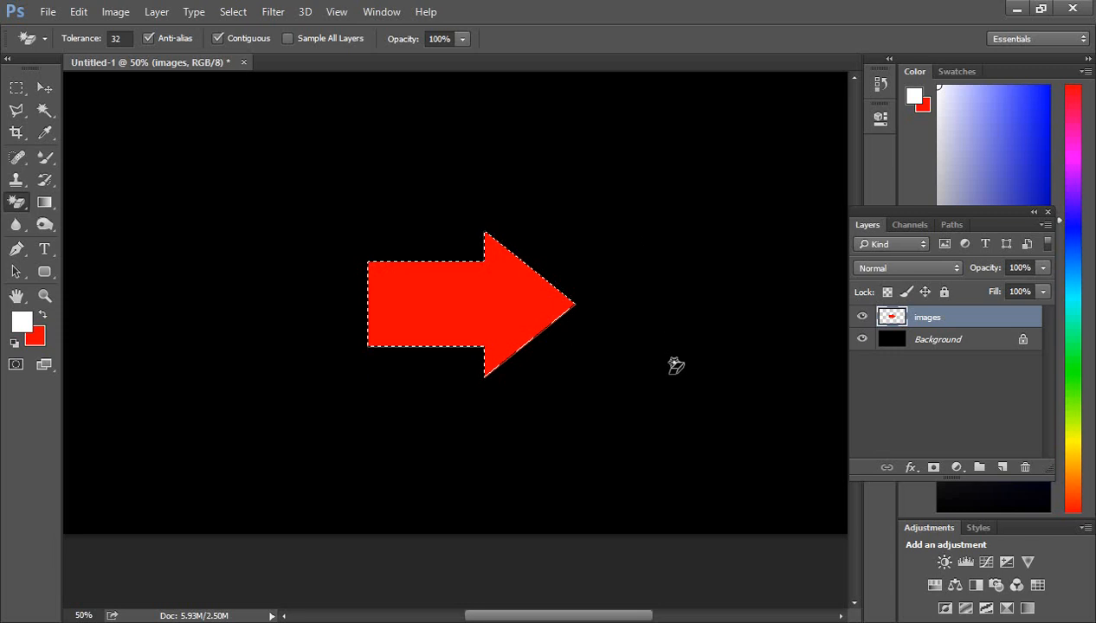
key(ctrl+d)
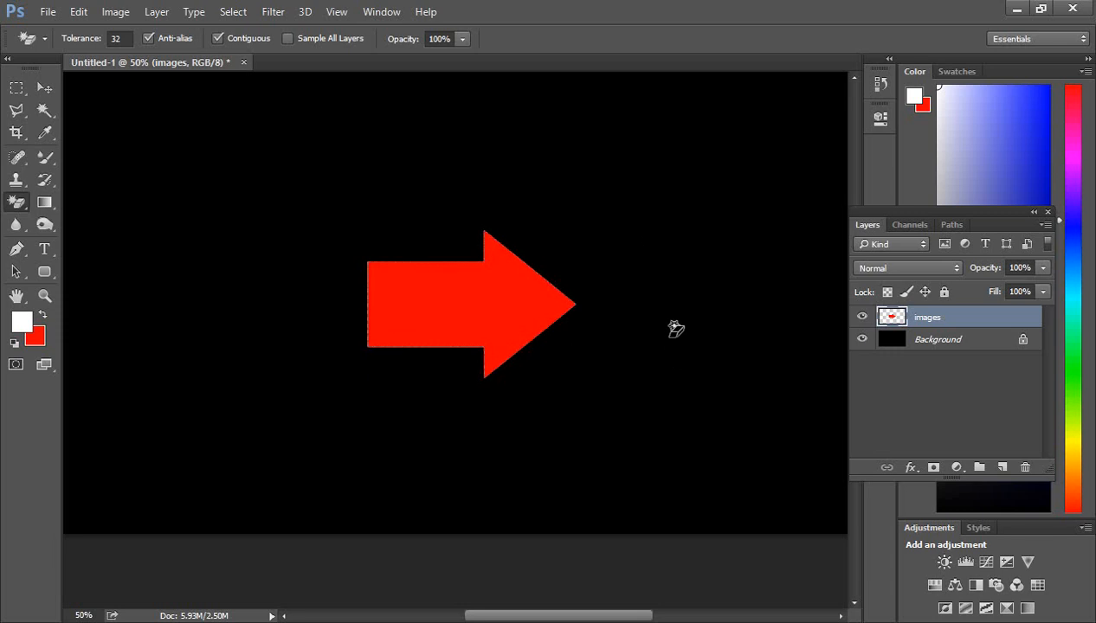